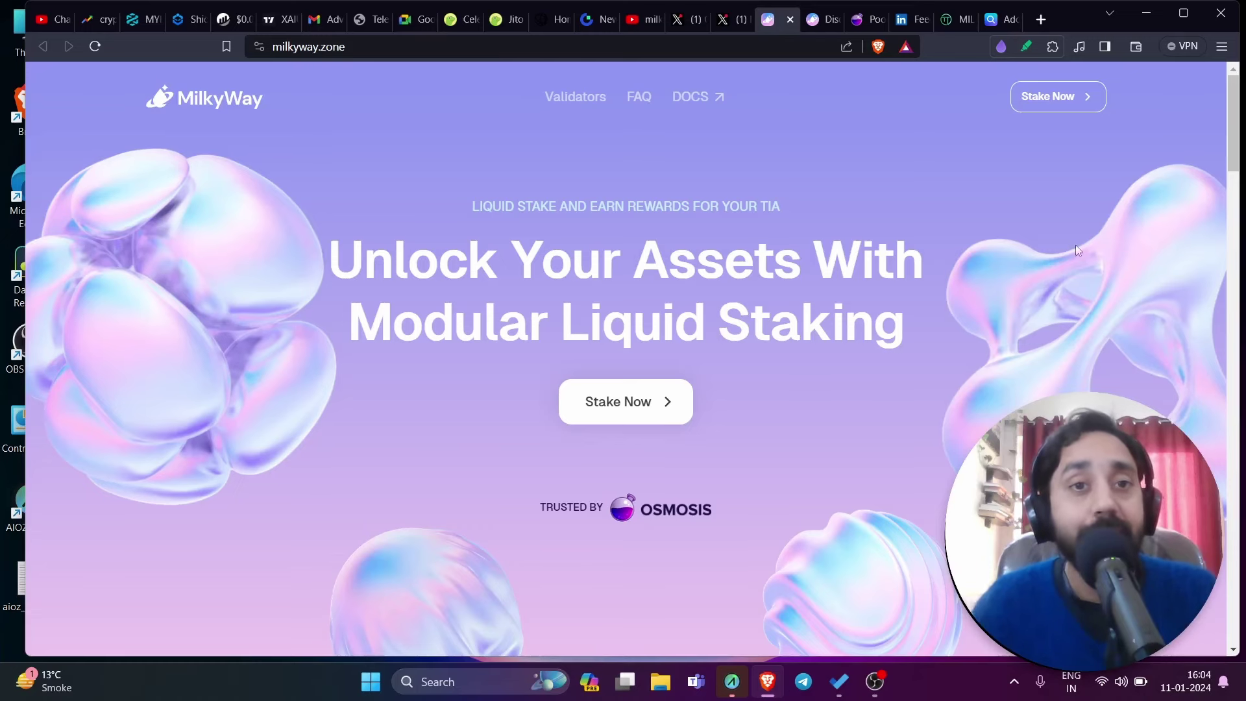
- Switch to the celestia.org tab showing the modular blockchain home page
left_click(543, 21)
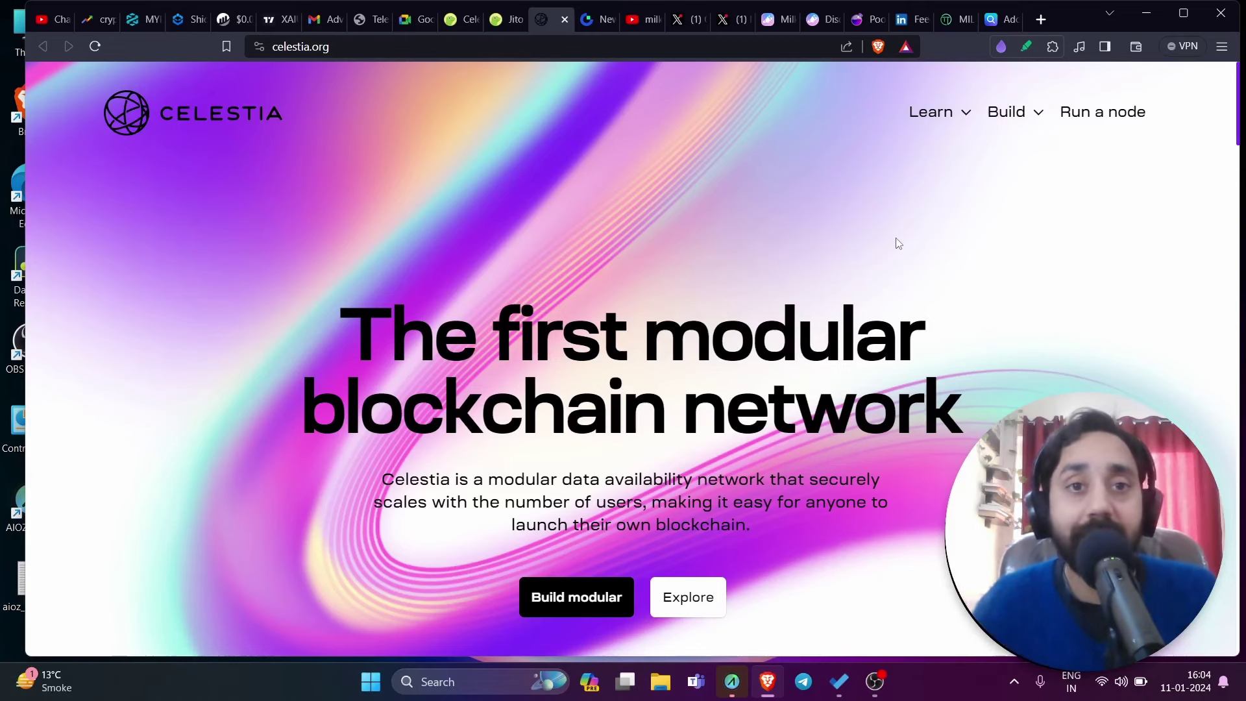
left_click(460, 22)
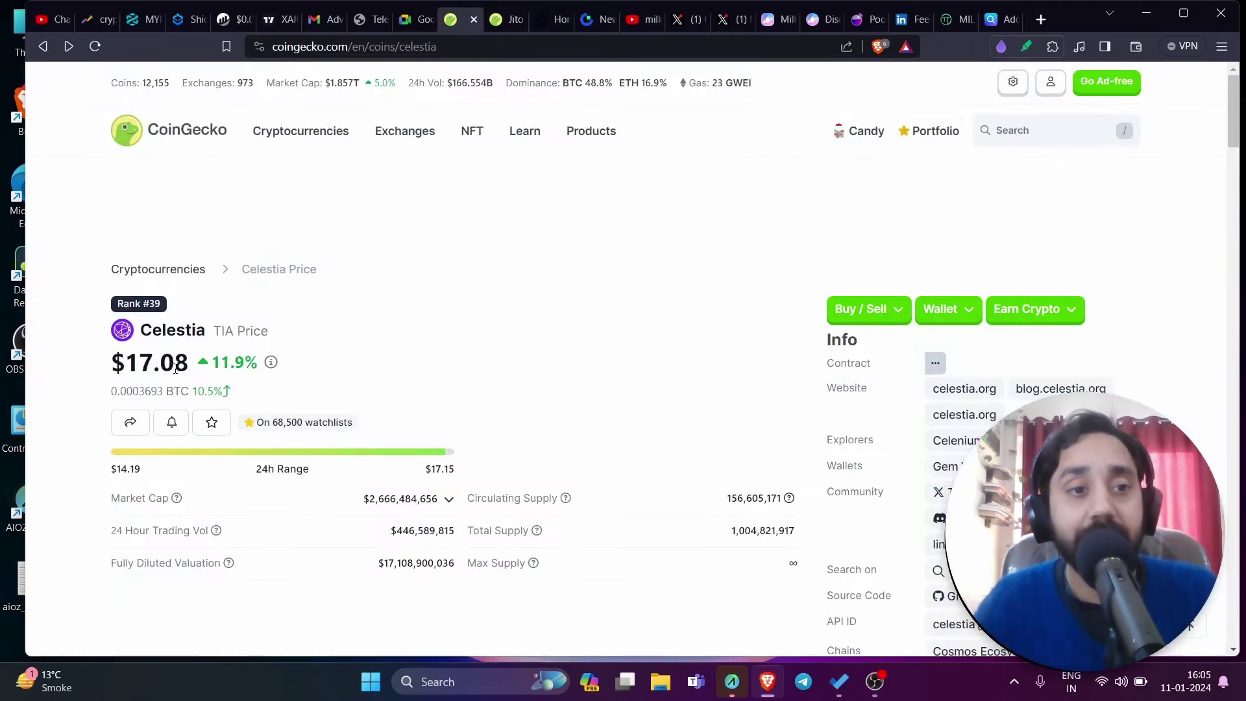
scroll(175, 367, "down", 1)
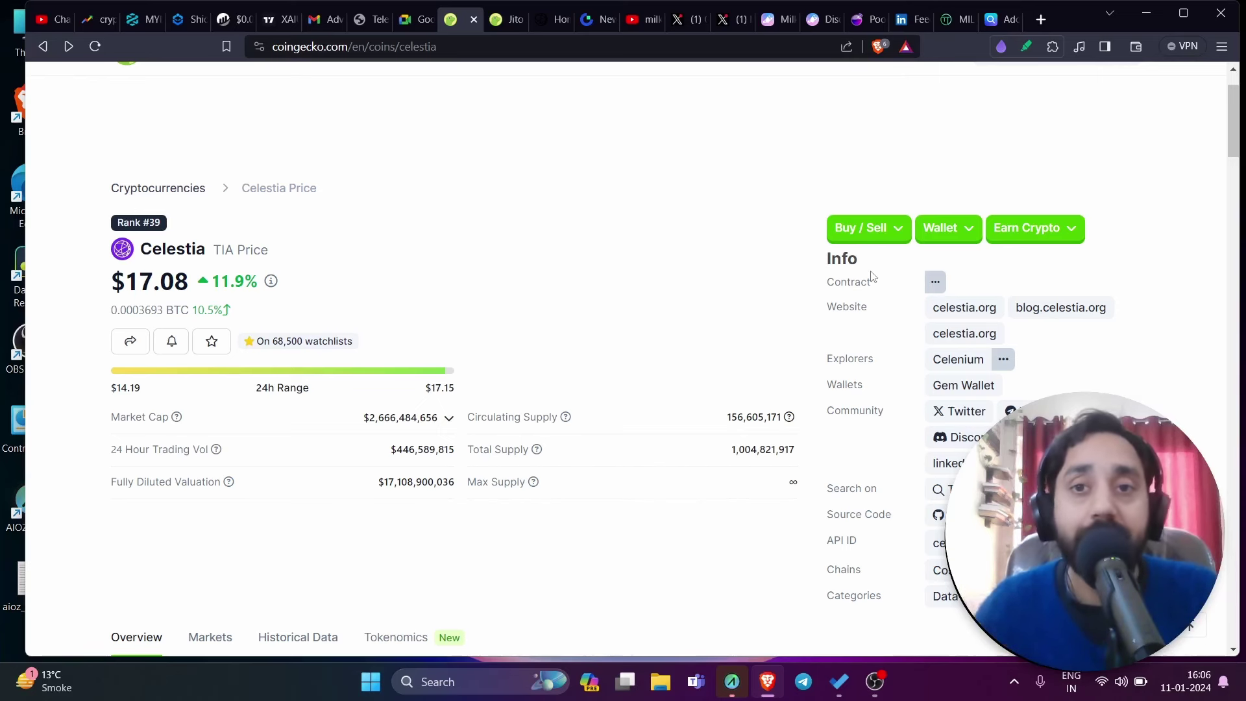
- Go from the MilkyWay landing page through Discover to the Stake TIA page
left_click(772, 25)
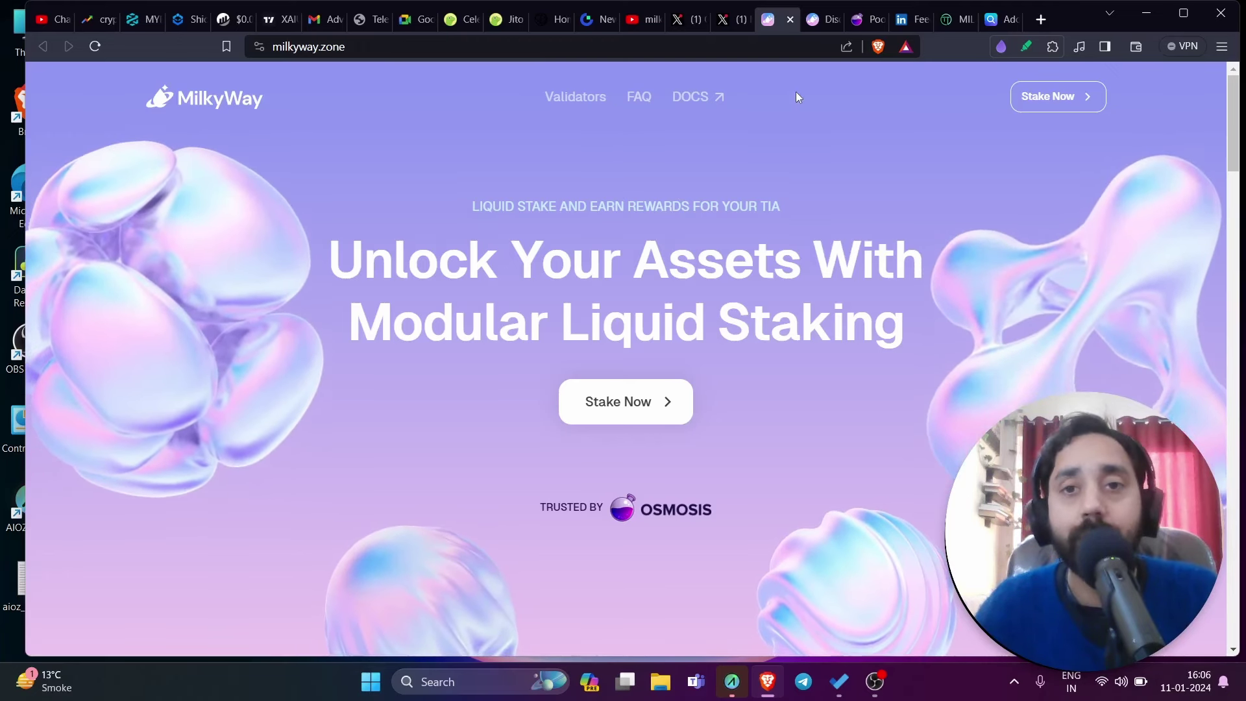
left_click(812, 30)
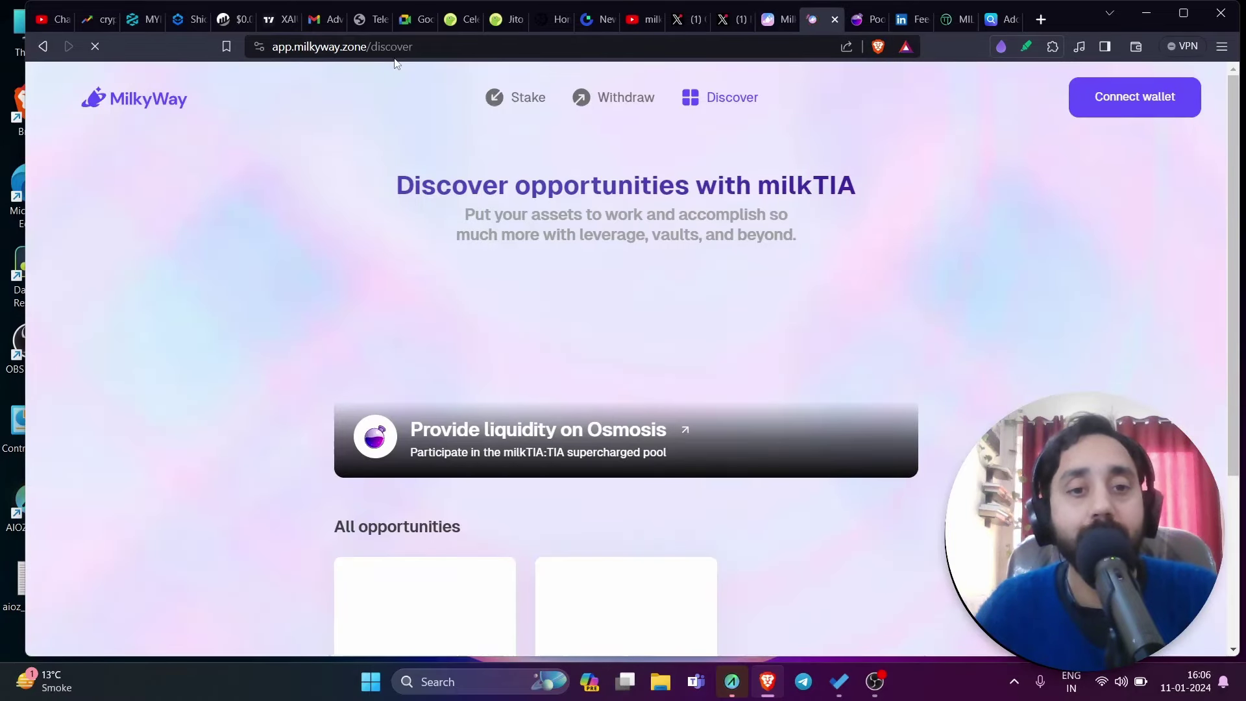
left_click(520, 104)
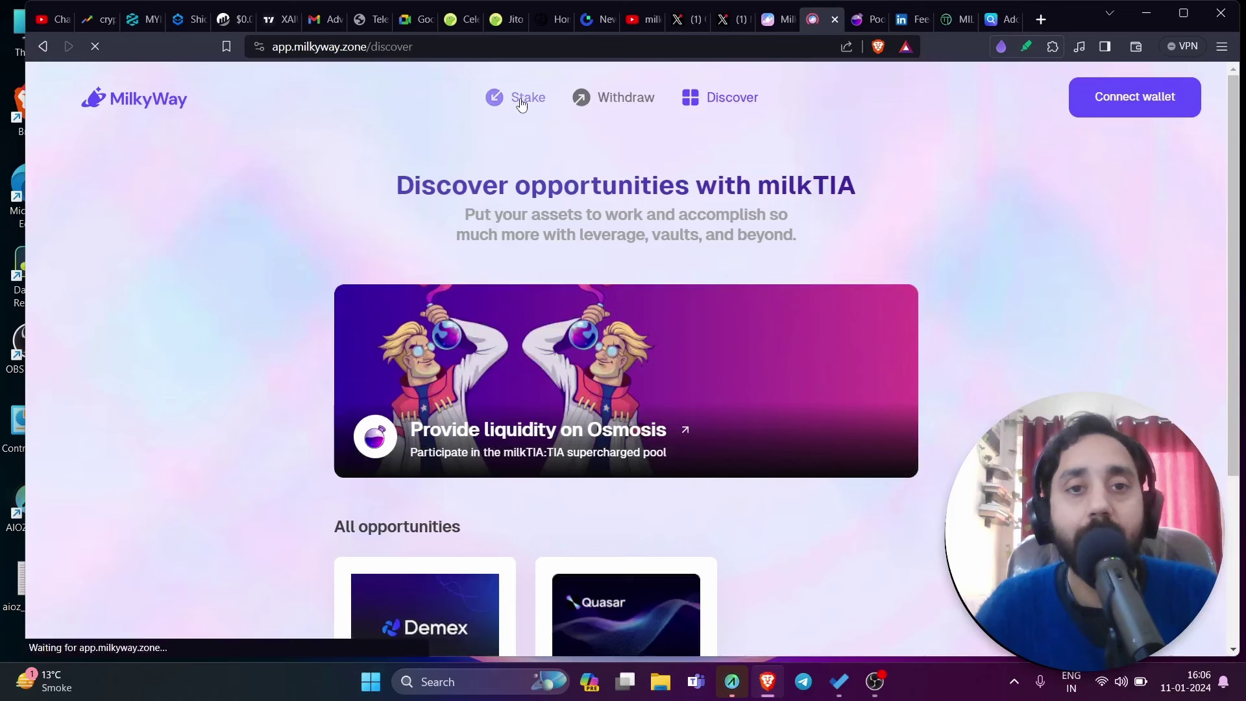
- Connect the Keplr wallet to MilkyWay and approve the request in Keplr
left_click(1120, 107)
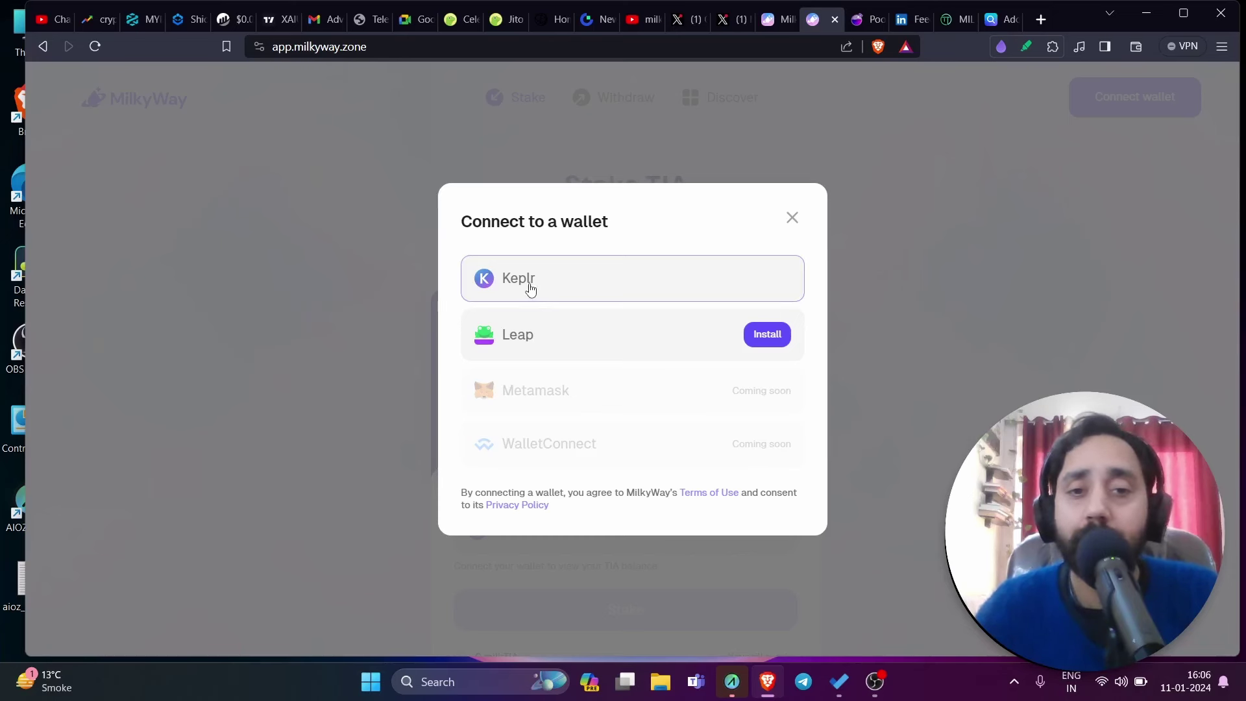
left_click(530, 289)
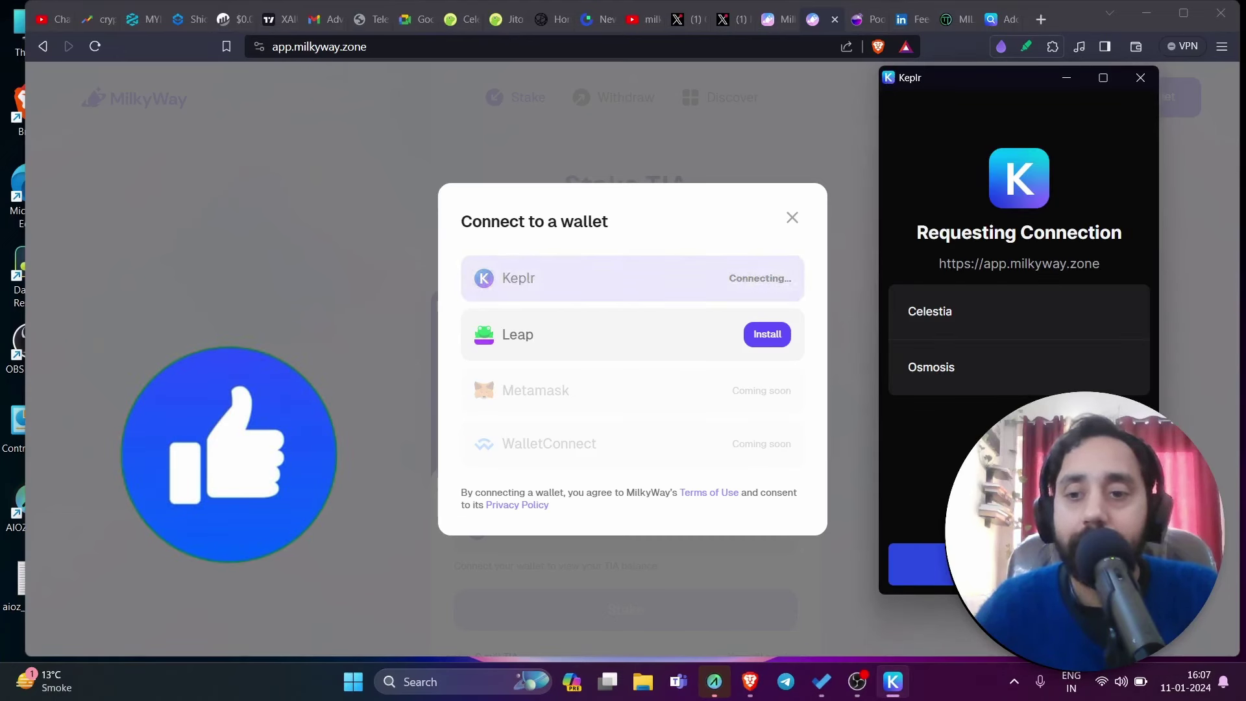
left_click(1018, 565)
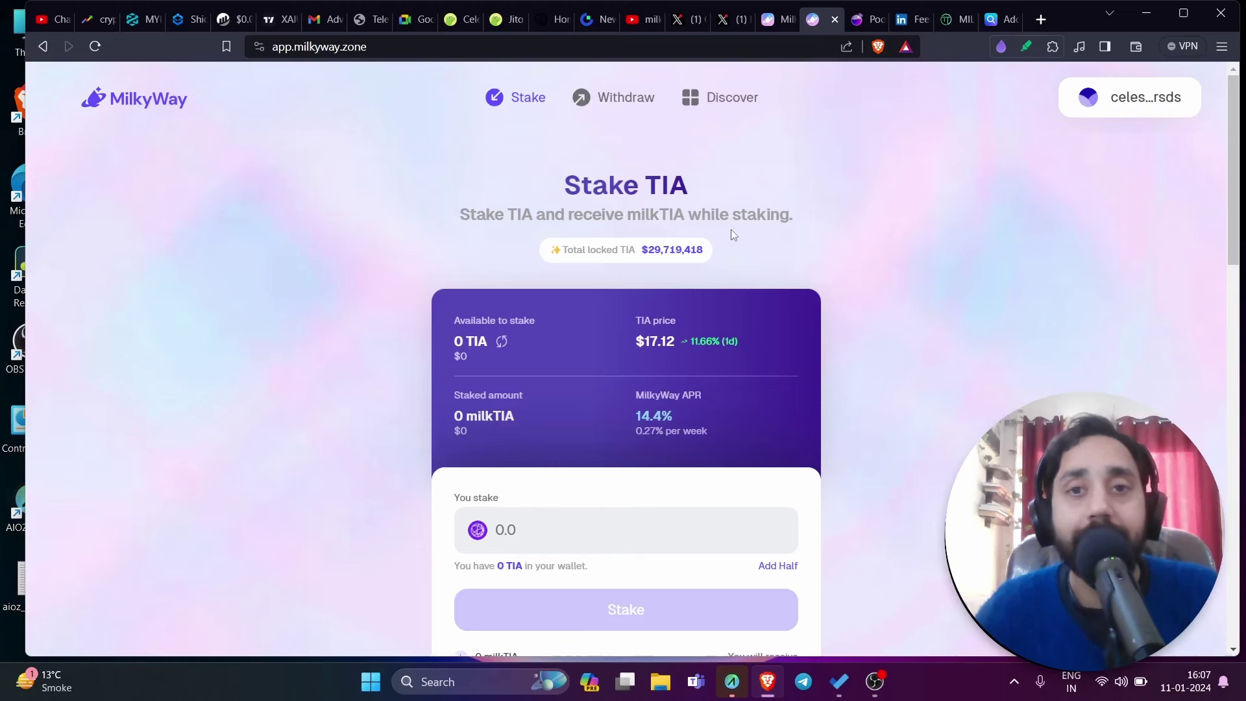
scroll(888, 324, "down", 3)
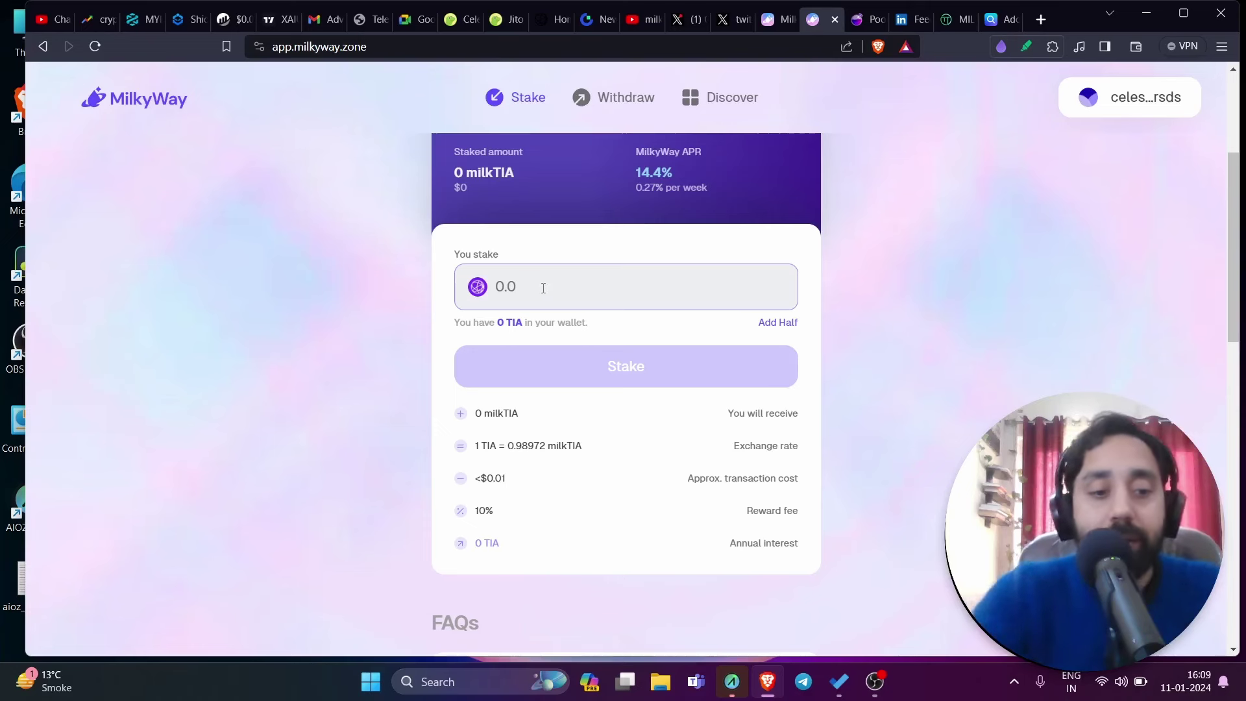
type("1")
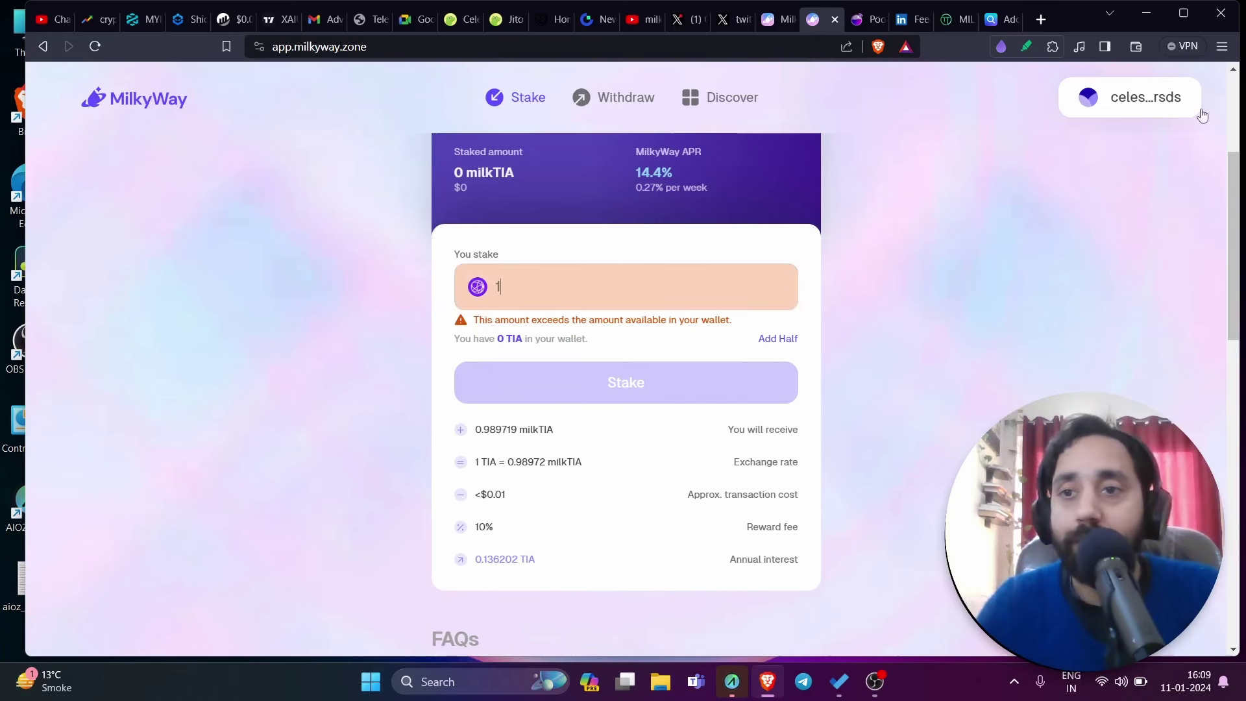
scroll(732, 307, "down", 2)
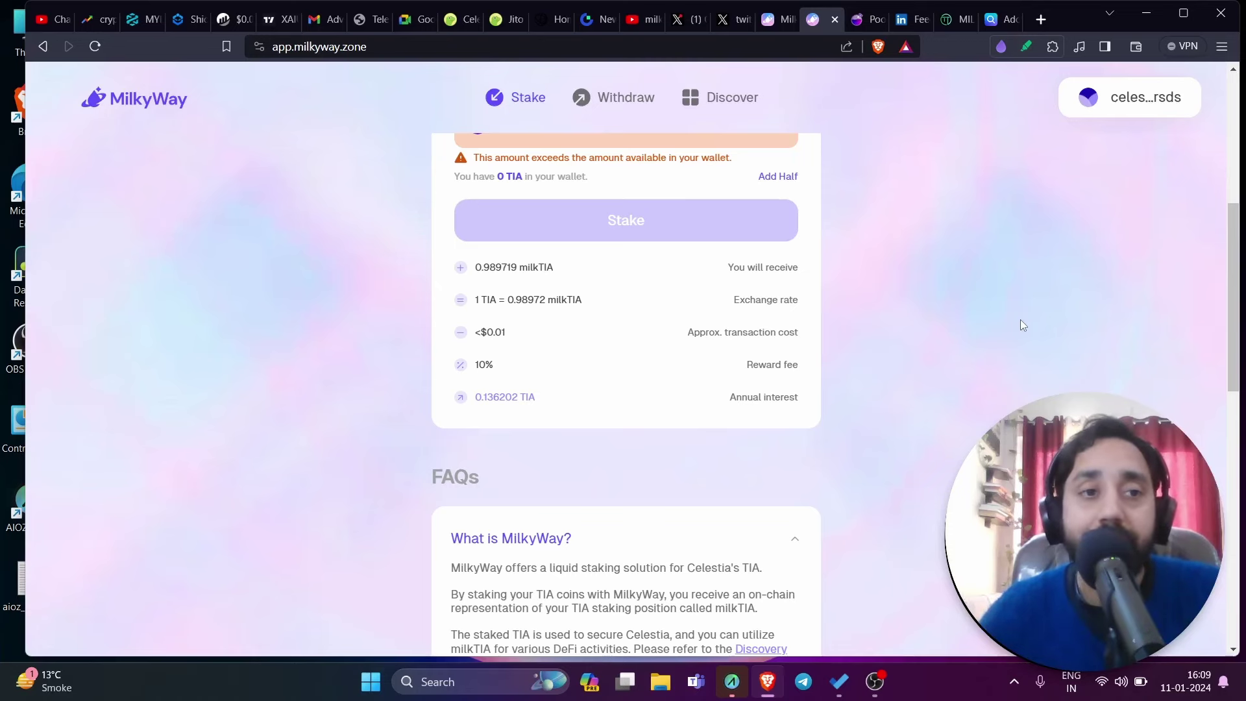
- Switch back from the Jito price page to MilkyWay's Stake TIA form holding 1 TIA
left_click(491, 19)
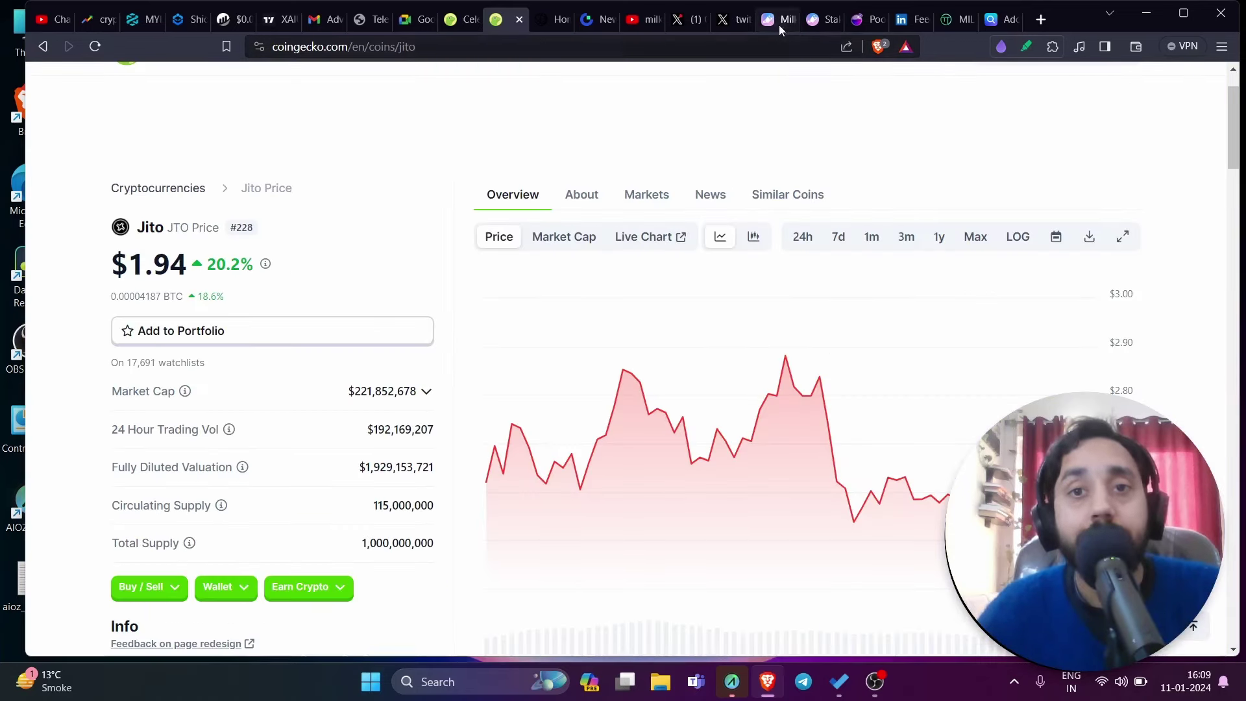
left_click(779, 22)
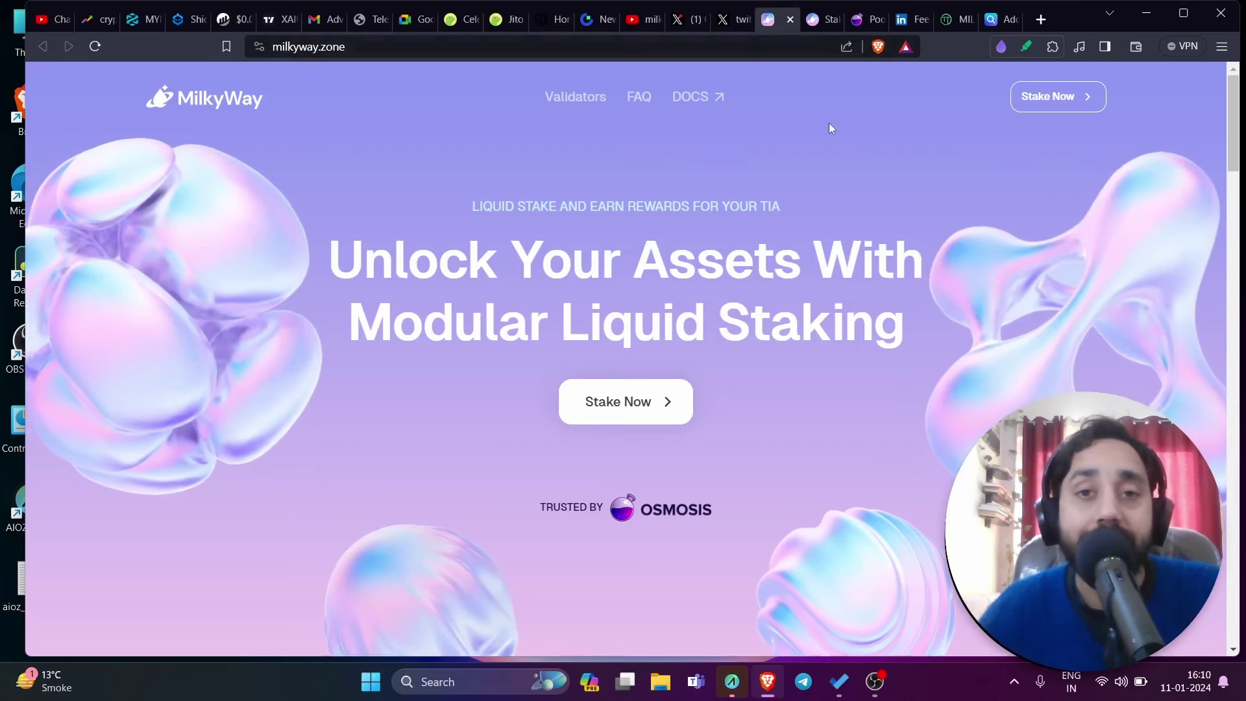
left_click(817, 24)
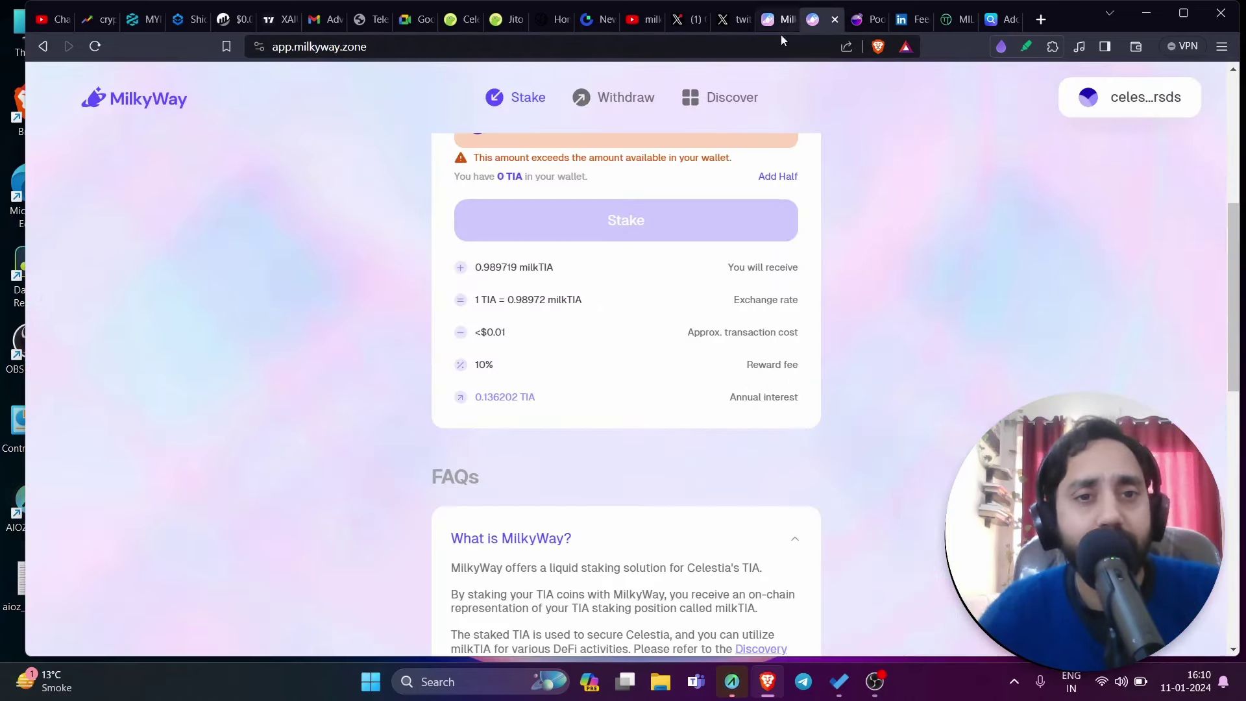
scroll(930, 361, "up", 2)
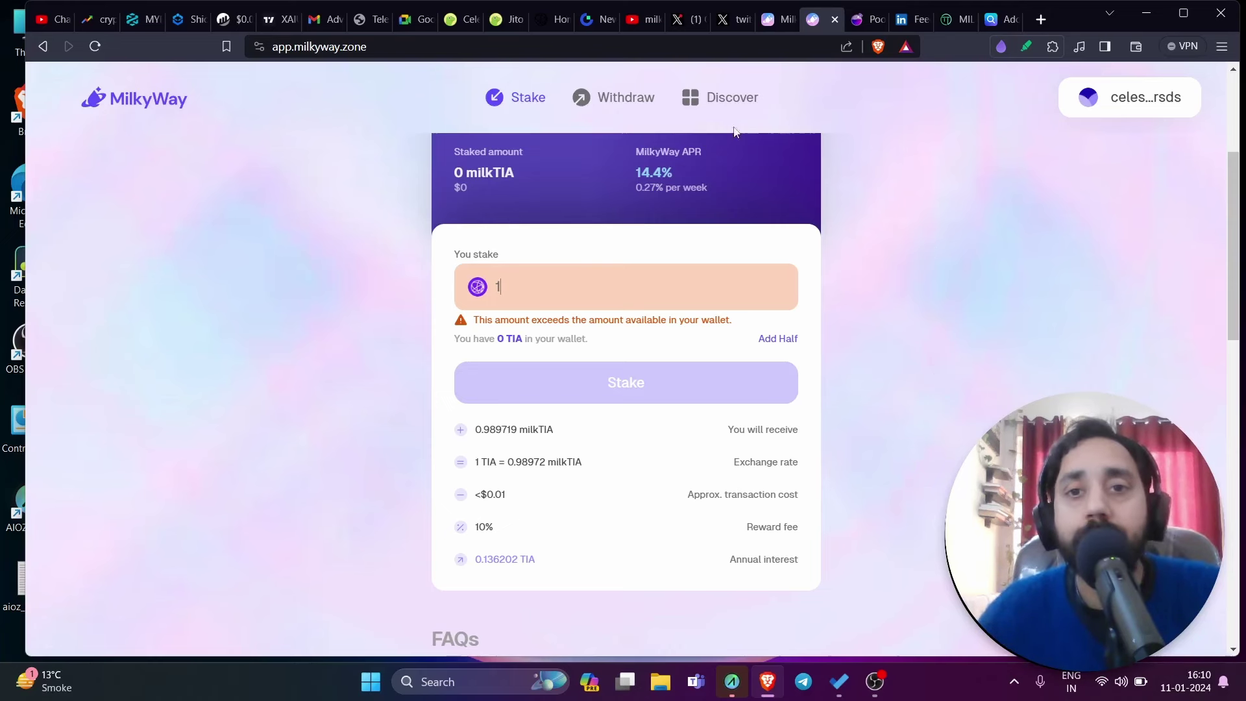
- From Discover, open the Osmosis milkTIA/TIA supercharged pool #1335
left_click(733, 103)
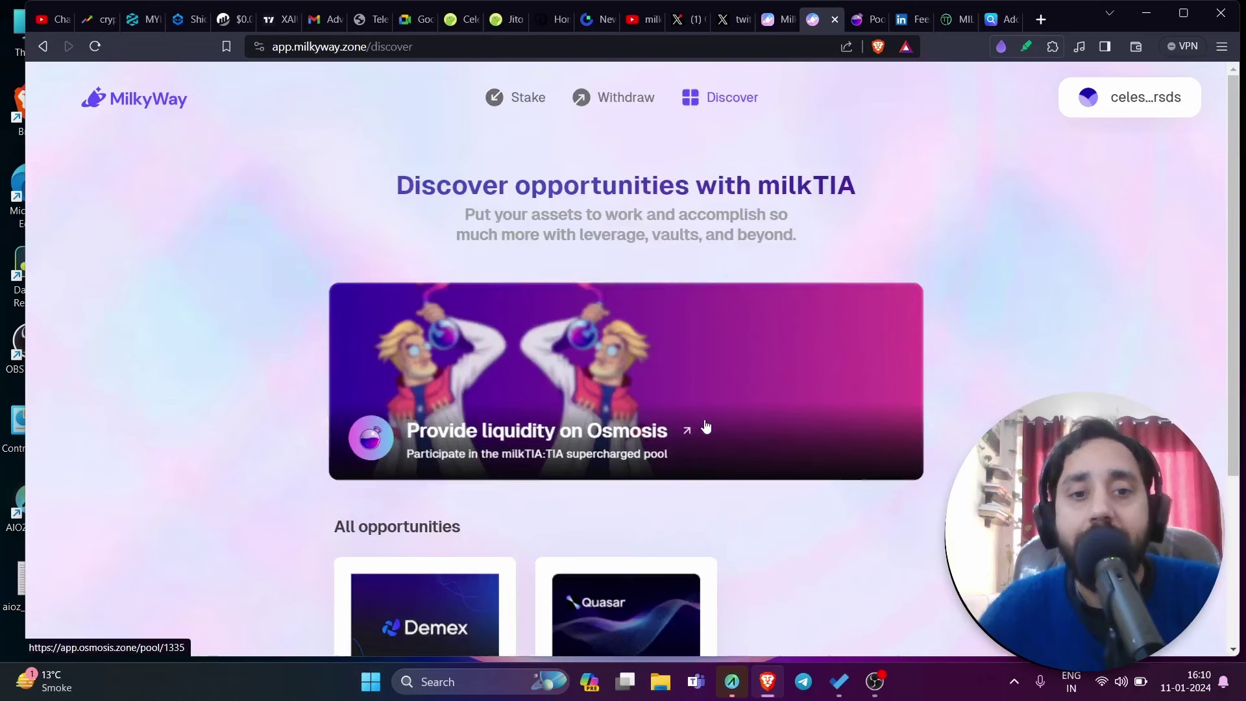
scroll(705, 426, "down", 1)
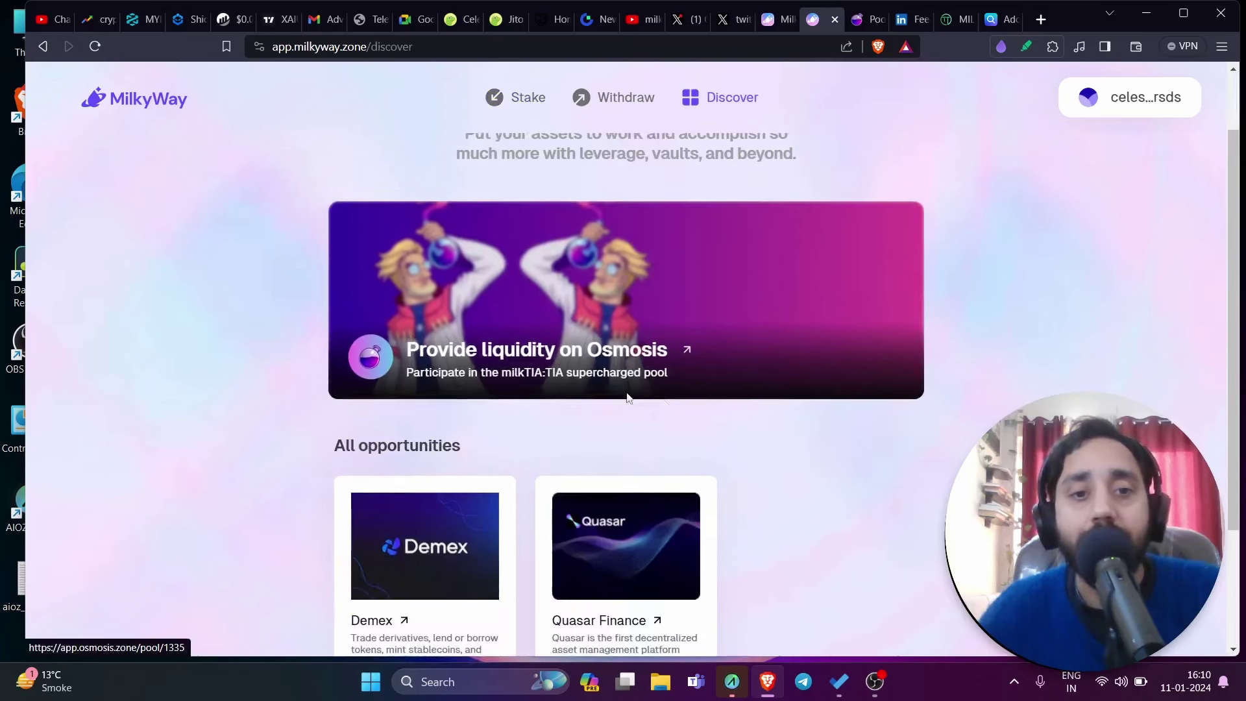
left_click(658, 362)
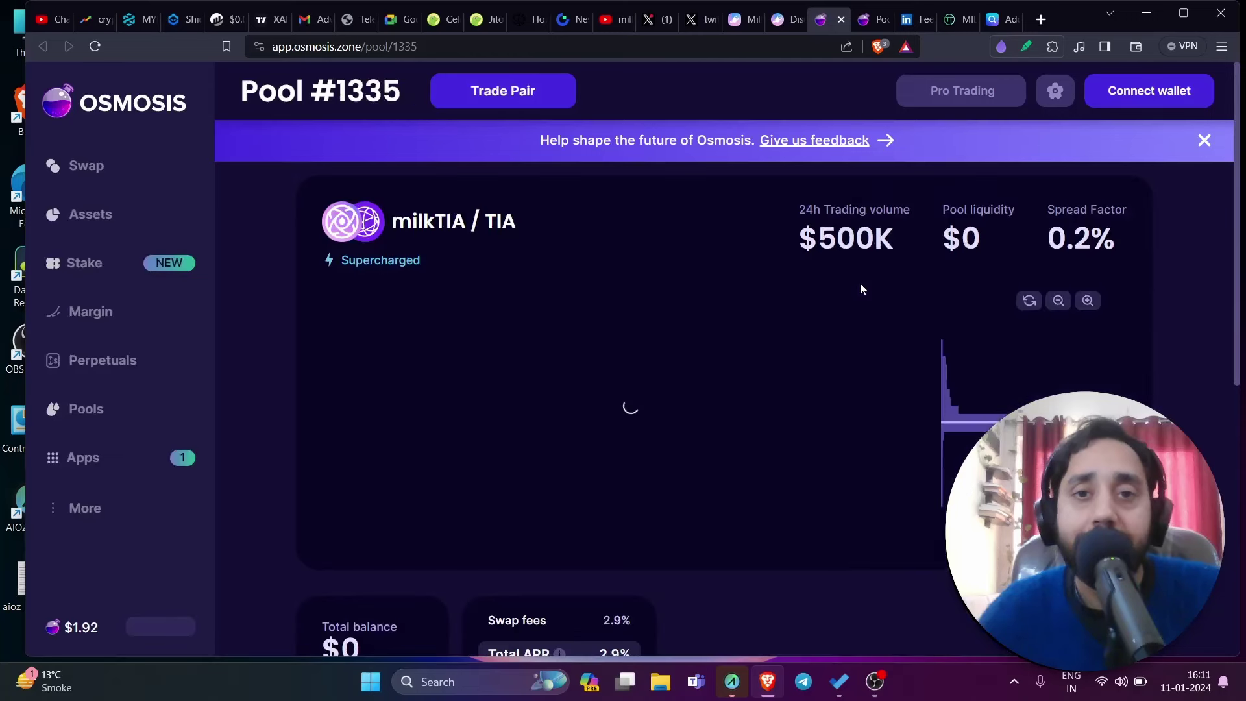
- Return to the MilkyWay Stake TIA tab with 1 TIA still entered
key("ctrl+shift+Tab")
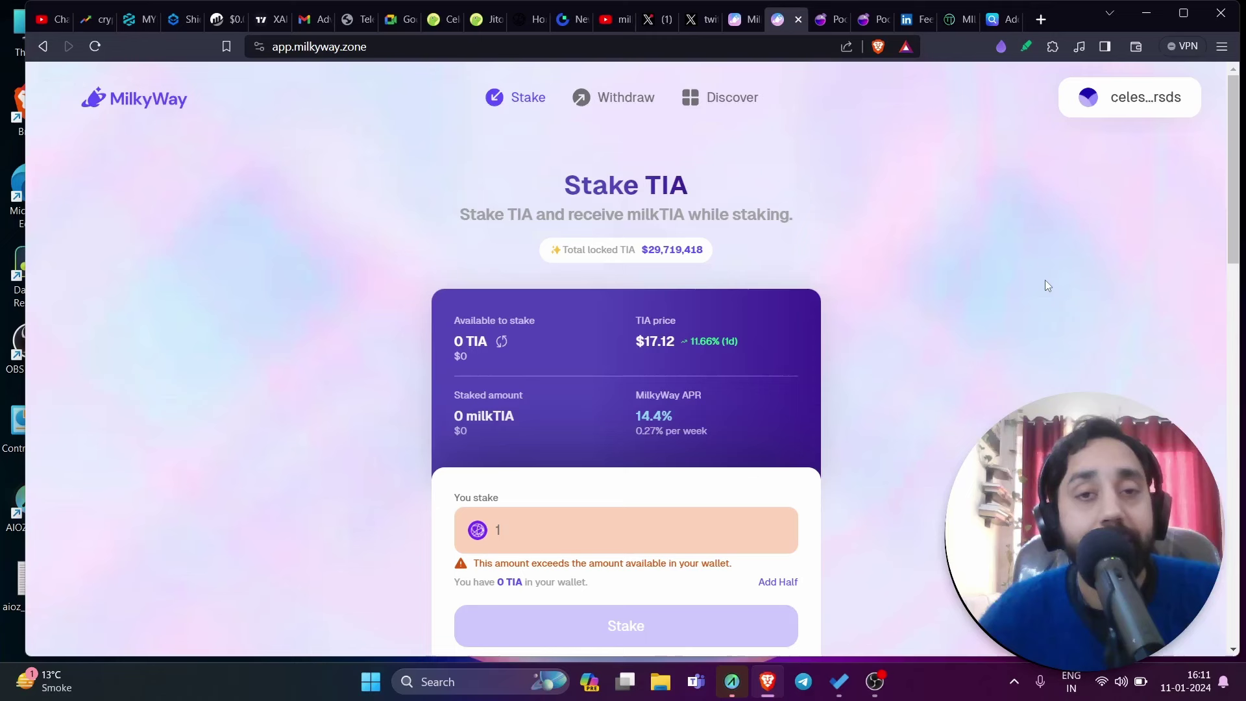